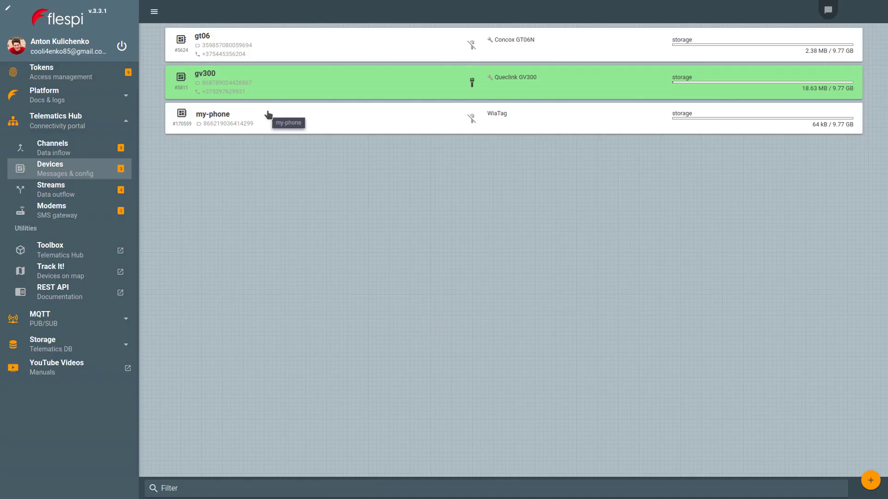
Step: Open the my-phone device in flespi and show it in the embedded Track It! map
left_click(244, 123)
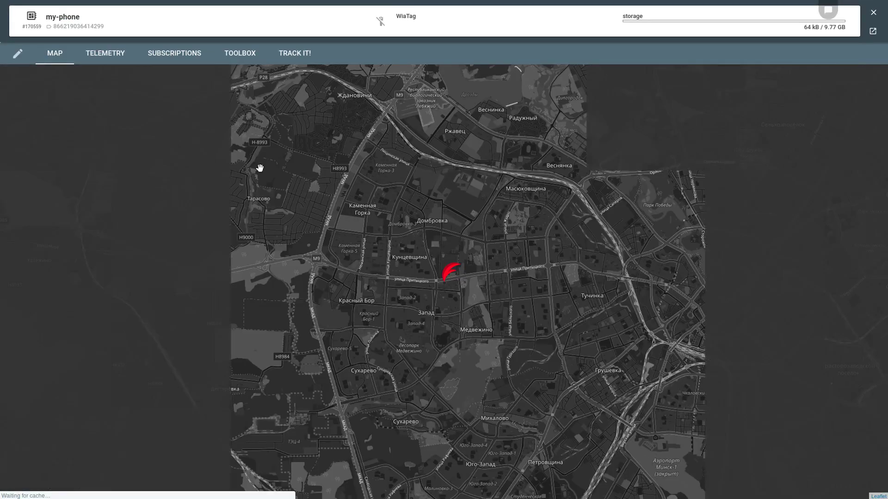
left_click(295, 58)
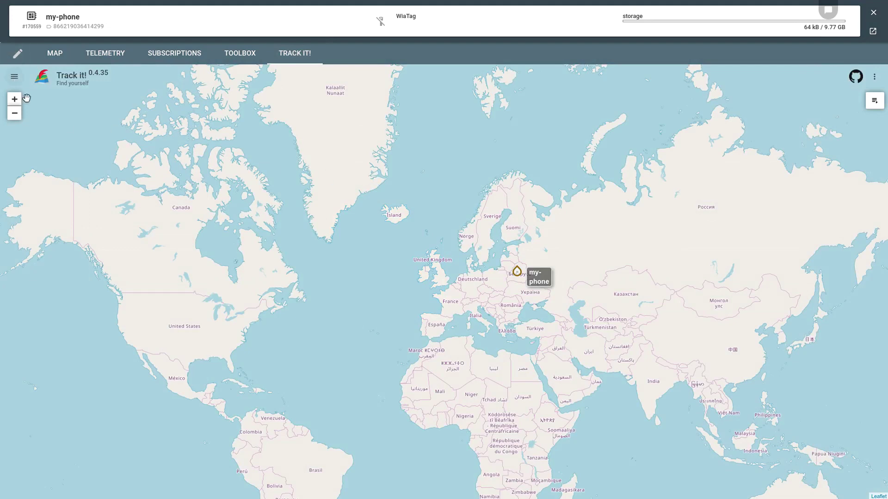
Step: Centre the map on my-phone in Minsk, briefly toggling its Messages table on and off
left_click(14, 77)
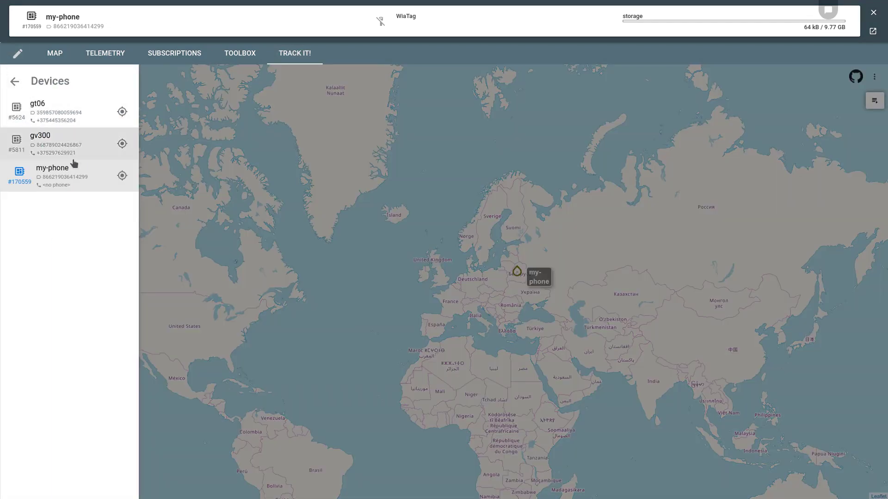
left_click(121, 177)
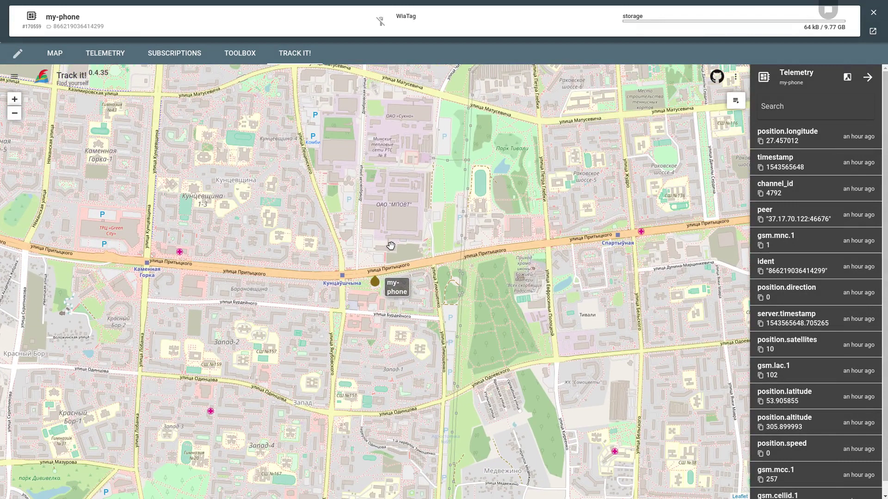
left_click(736, 78)
left_click(741, 101)
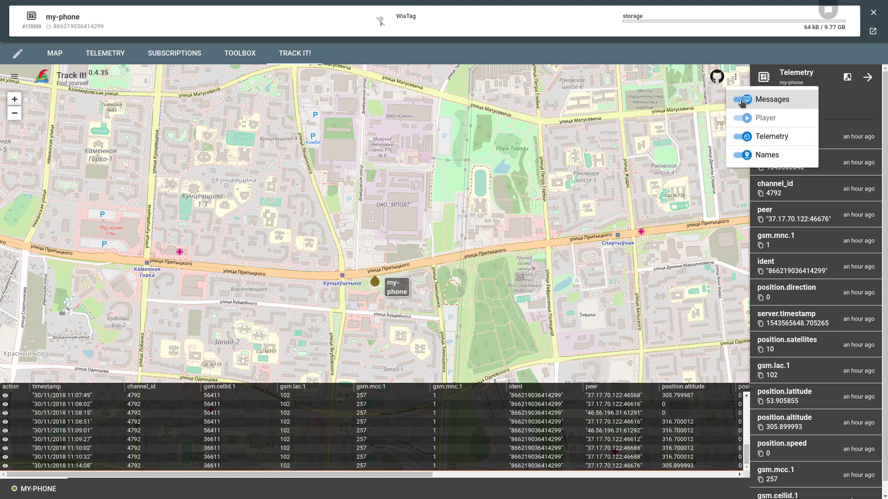
left_click(742, 100)
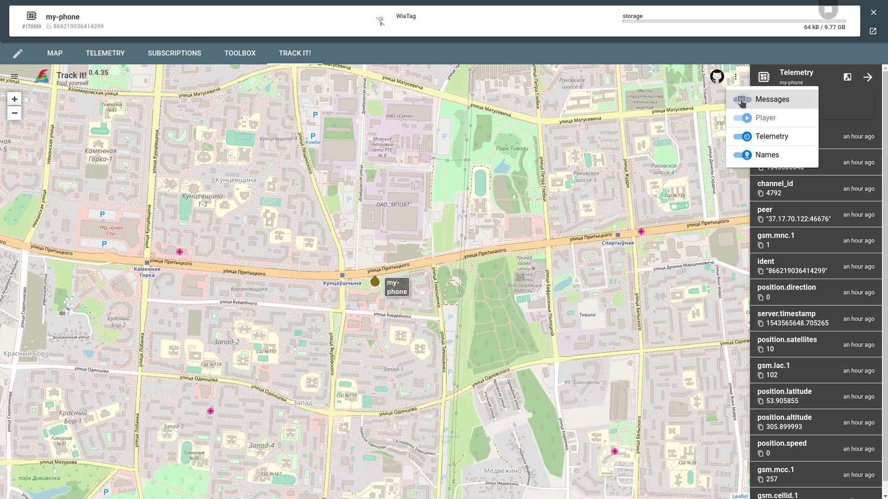
left_click(634, 160)
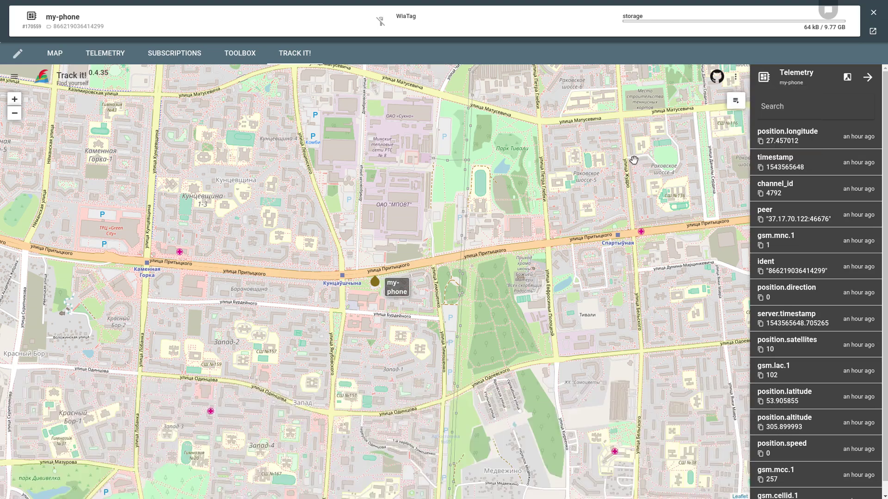
Step: Play back my-phone's 30-11-2018 track at X50 speed, pausing it near the end
left_click(737, 103)
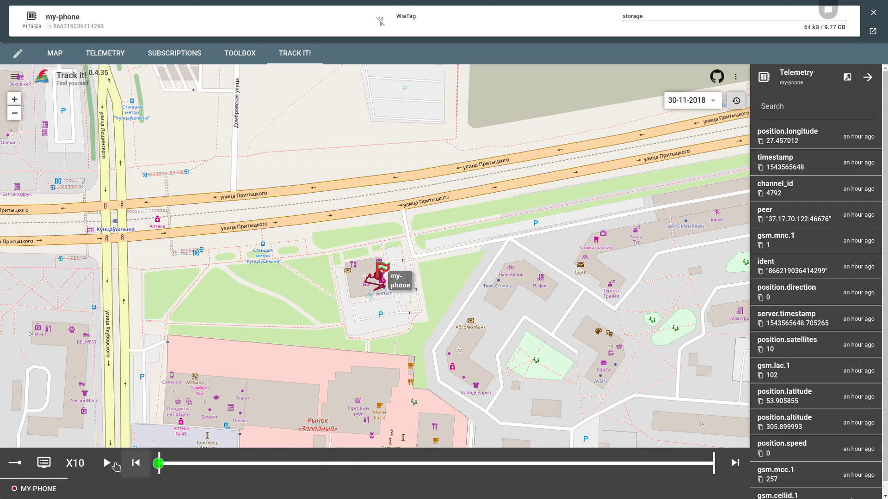
left_click(81, 457)
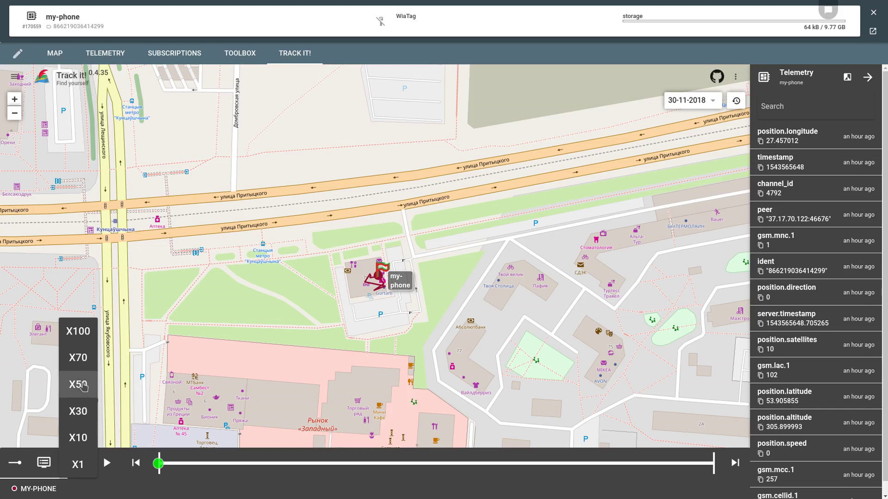
left_click(80, 385)
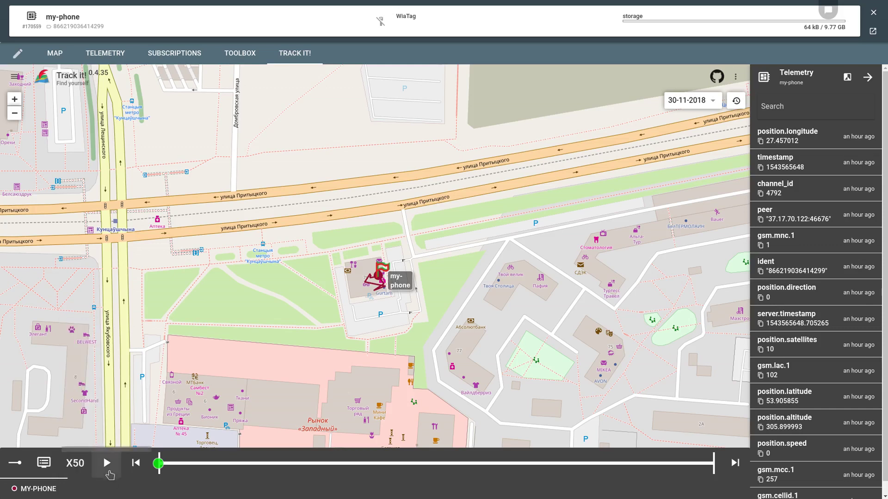
left_click(108, 464)
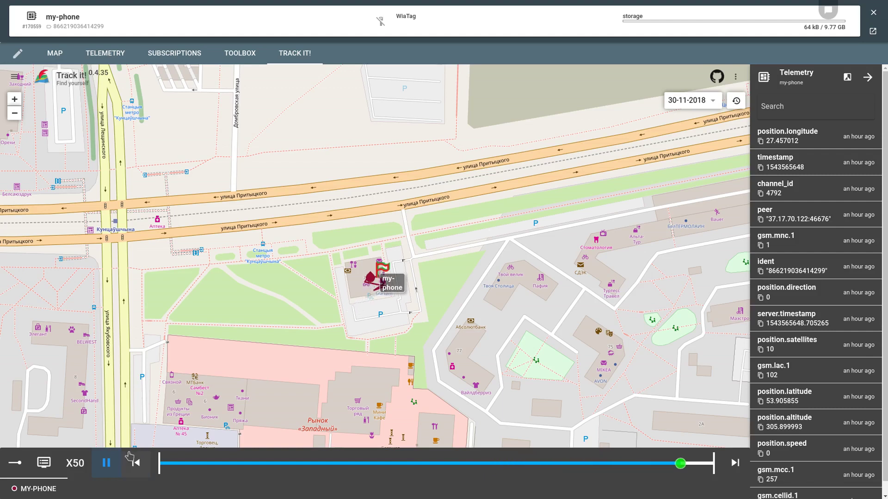
left_click(107, 463)
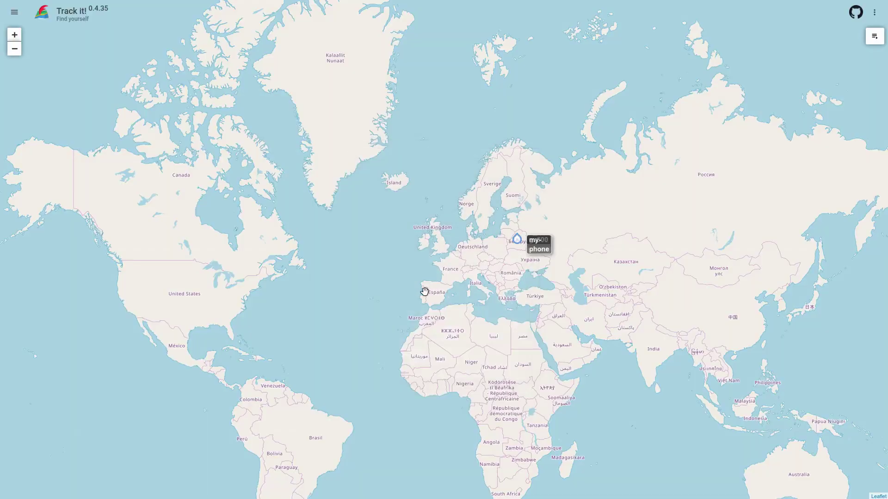
Step: Centre the map on gv300 in Minsk and turn on its Messages table
left_click(15, 12)
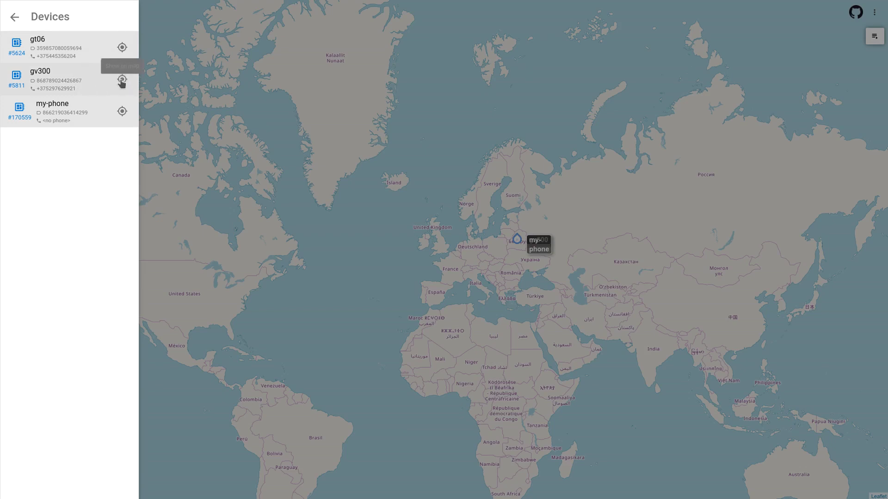
left_click(350, 233)
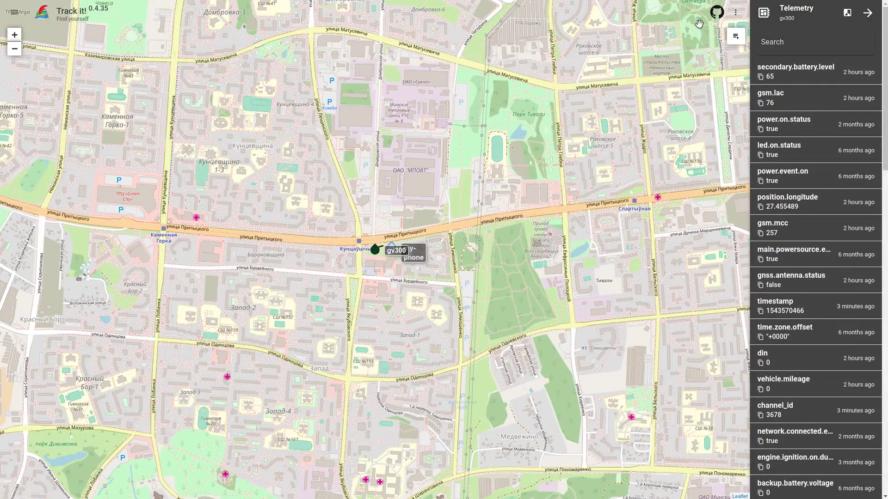
left_click(736, 13)
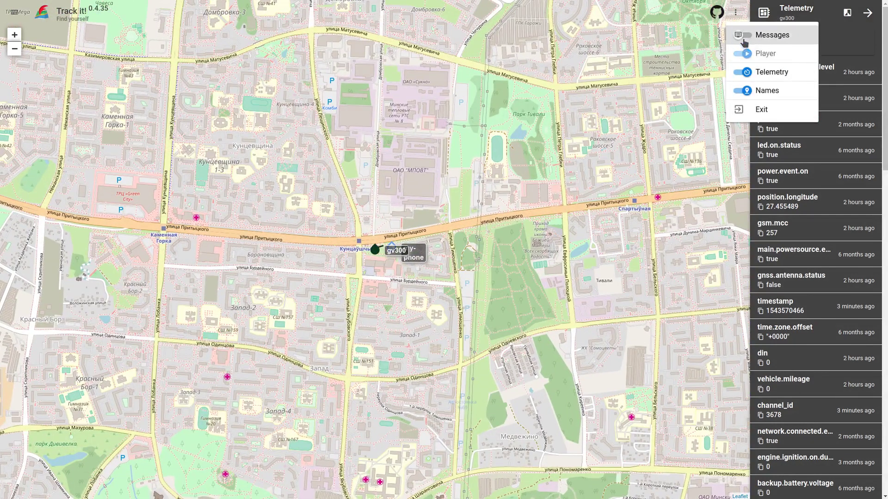
left_click(744, 38)
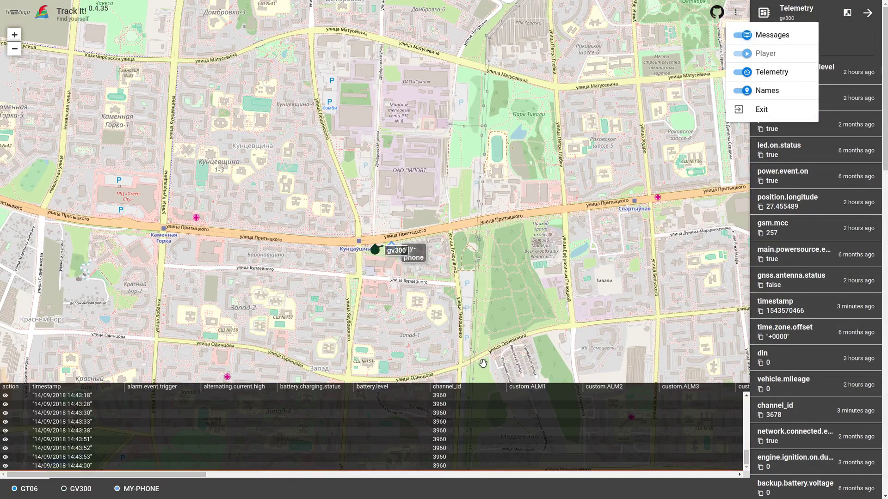